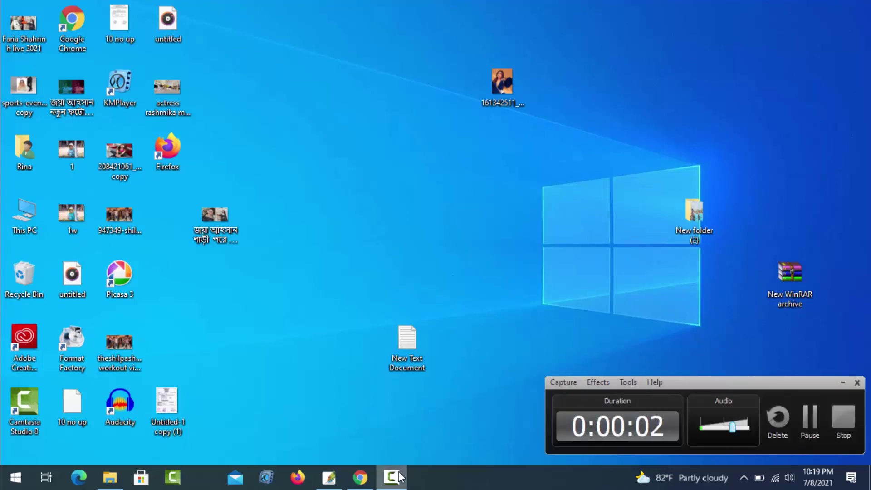
# Restore Photoshop and open the Photo Filter dialog for the saree portrait
pyautogui.click(398, 470)
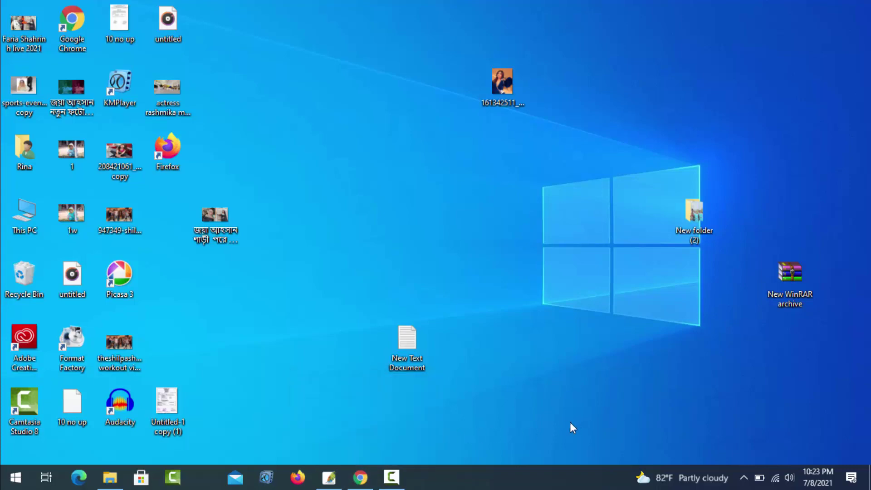
pyautogui.click(329, 477)
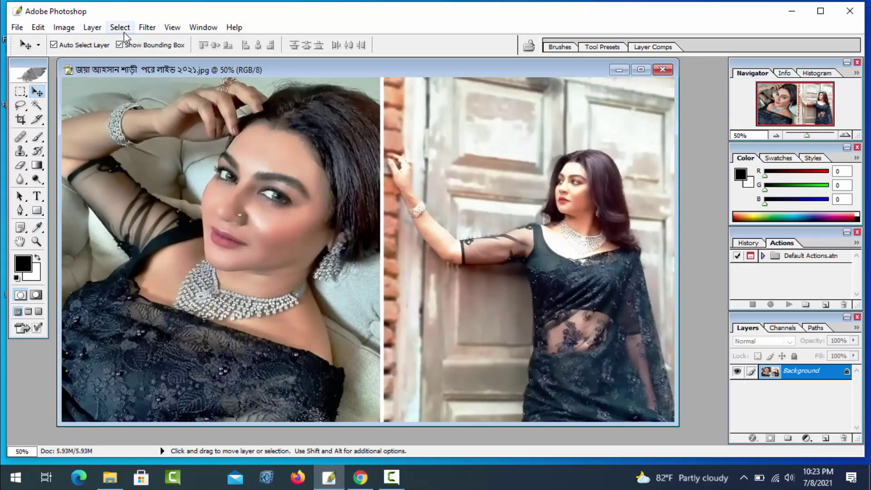
pyautogui.click(147, 28)
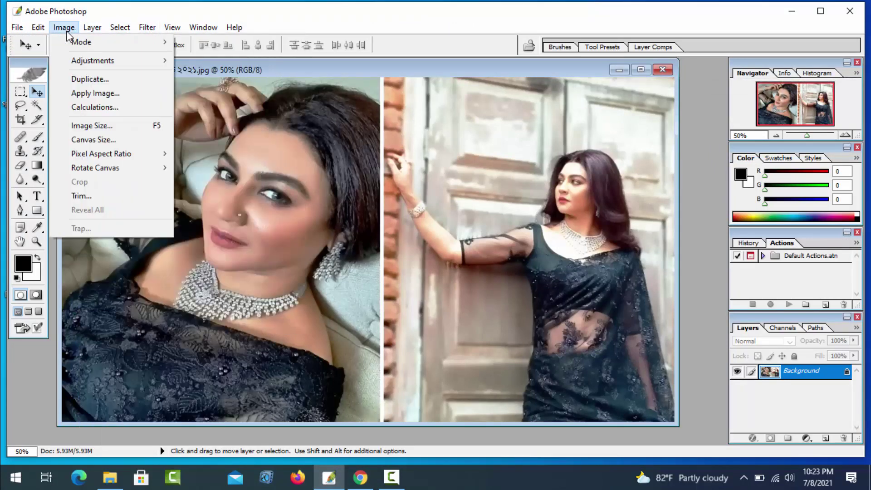
pyautogui.moveTo(92, 61)
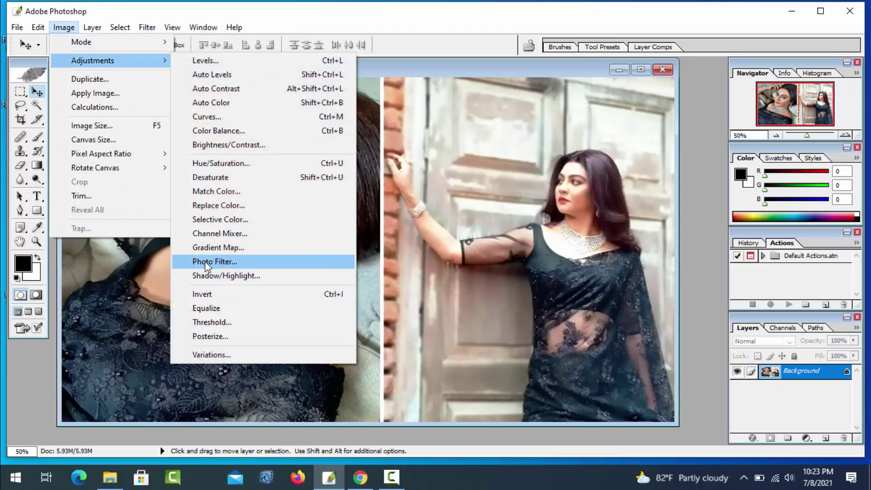
pyautogui.click(206, 262)
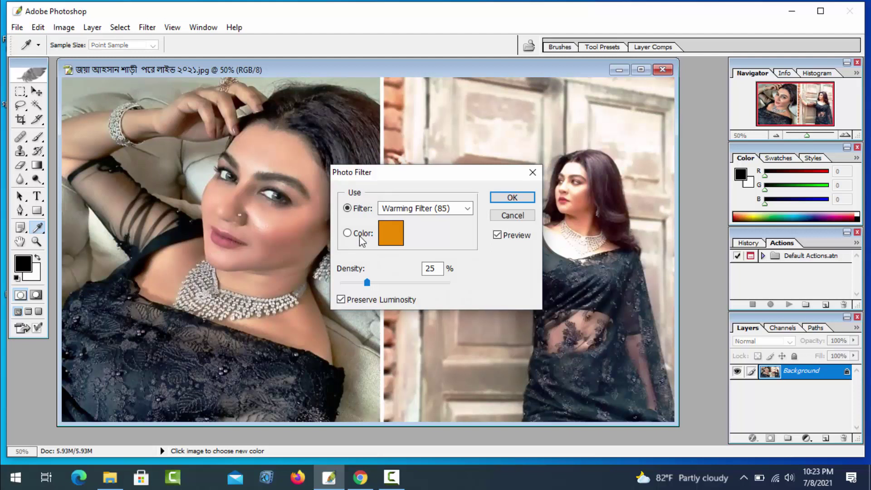
# Preview the Warming (81), Cooling (80) and Cooling (82) photo filter presets
pyautogui.click(423, 213)
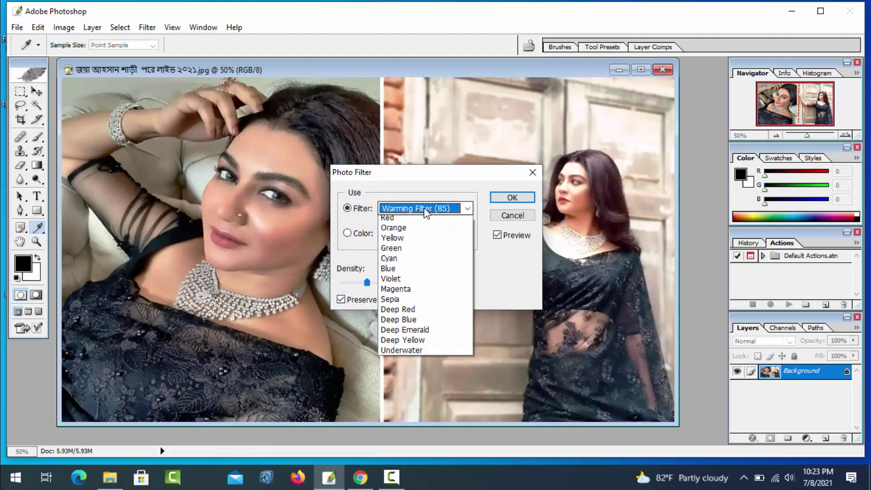
pyautogui.click(428, 228)
pyautogui.click(431, 215)
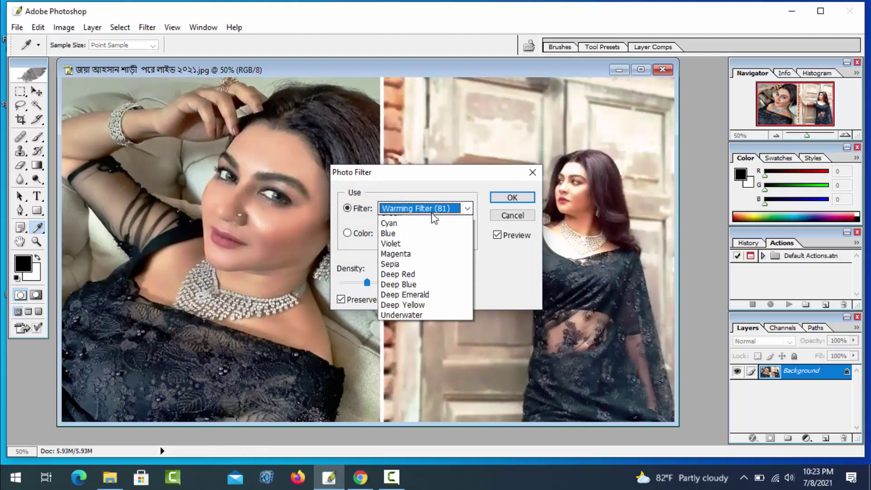
pyautogui.click(423, 232)
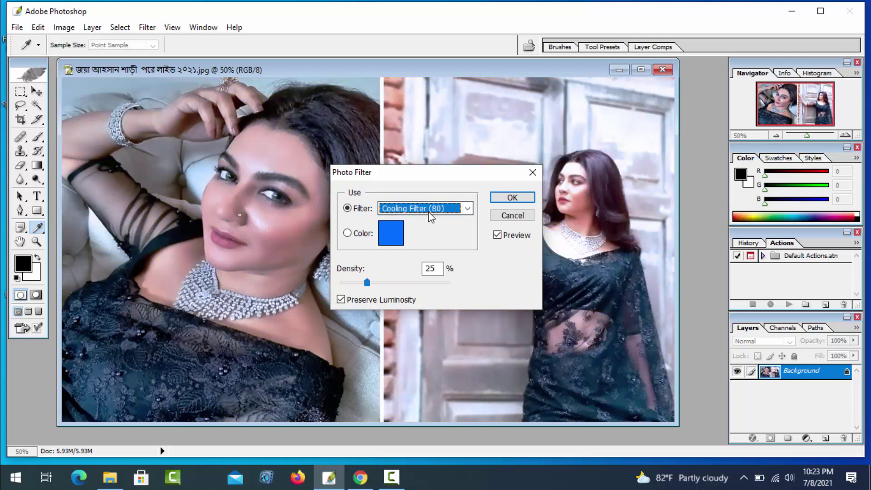
pyautogui.click(431, 213)
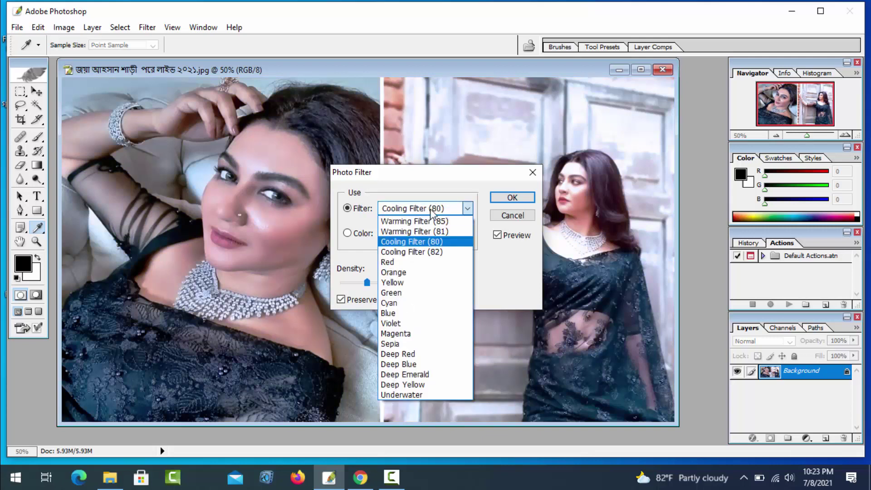
pyautogui.click(429, 253)
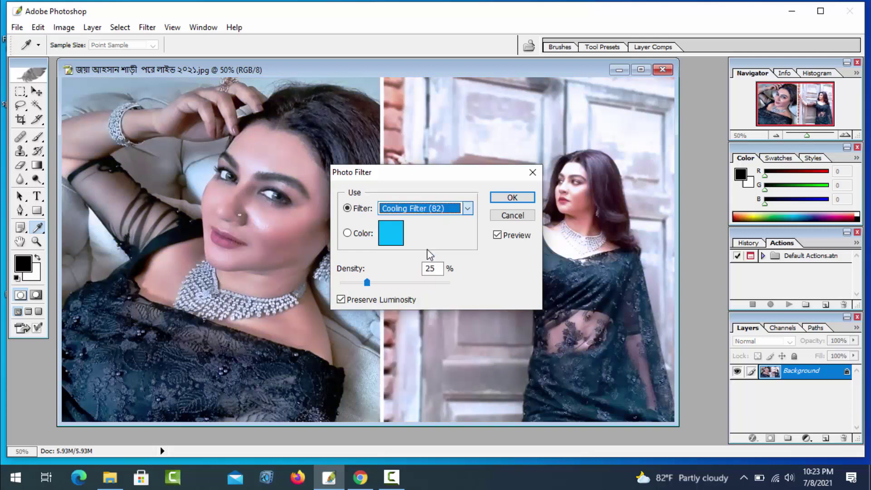
# Preview the Red, Orange and Yellow photo filter presets
pyautogui.click(426, 214)
pyautogui.scroll(3, 422, 236)
pyautogui.click(401, 274)
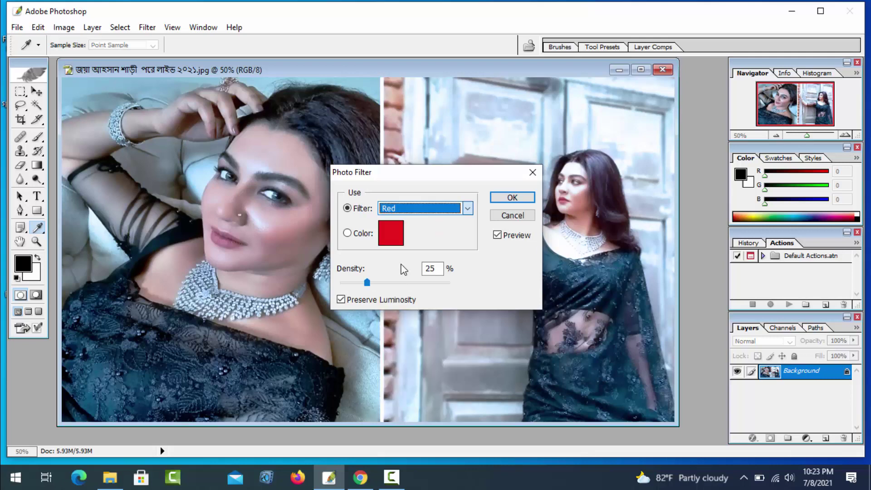
pyautogui.click(420, 209)
pyautogui.click(408, 299)
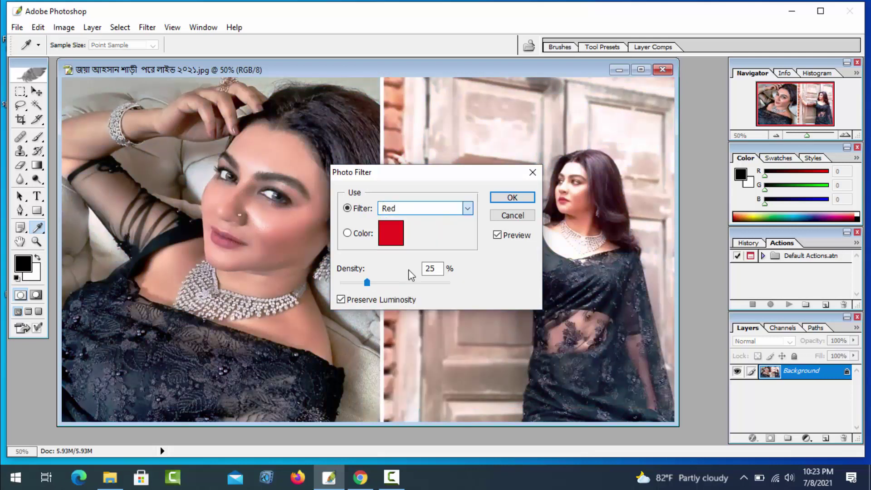
pyautogui.click(417, 211)
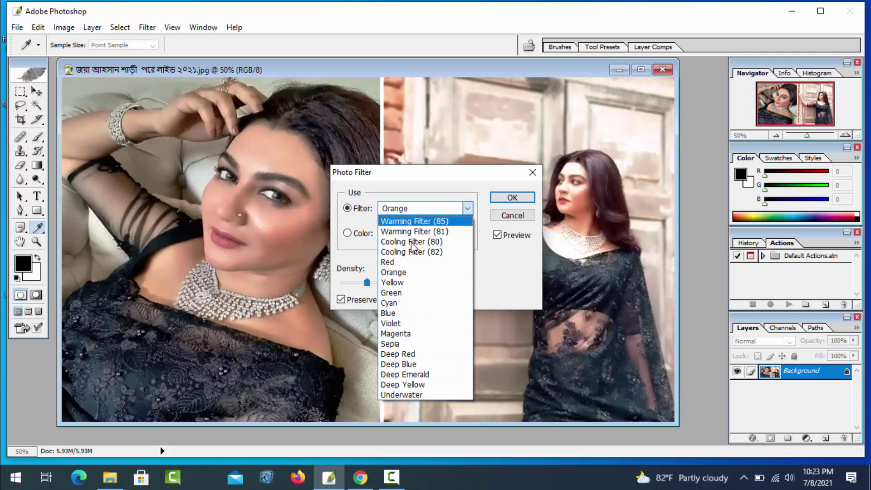
pyautogui.click(397, 284)
# Preview the Green photo filter preset, then switch to Cyan
pyautogui.click(418, 211)
pyautogui.scroll(2, 413, 218)
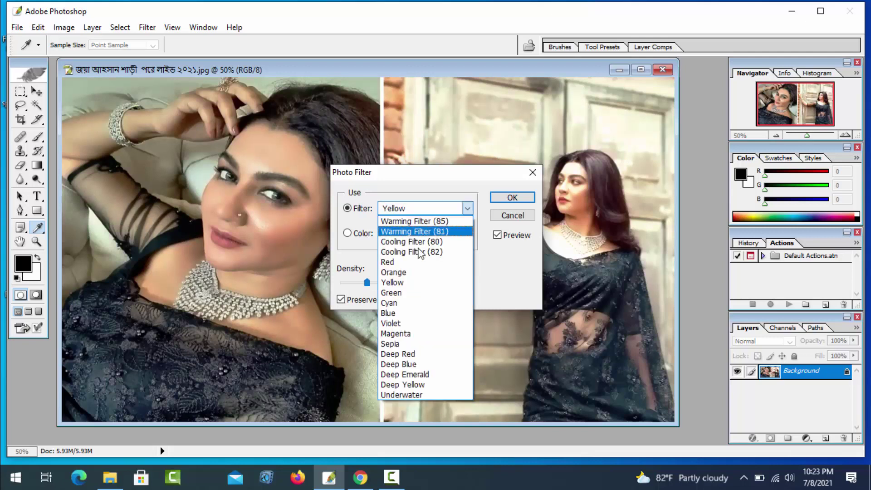
pyautogui.click(415, 300)
pyautogui.click(420, 212)
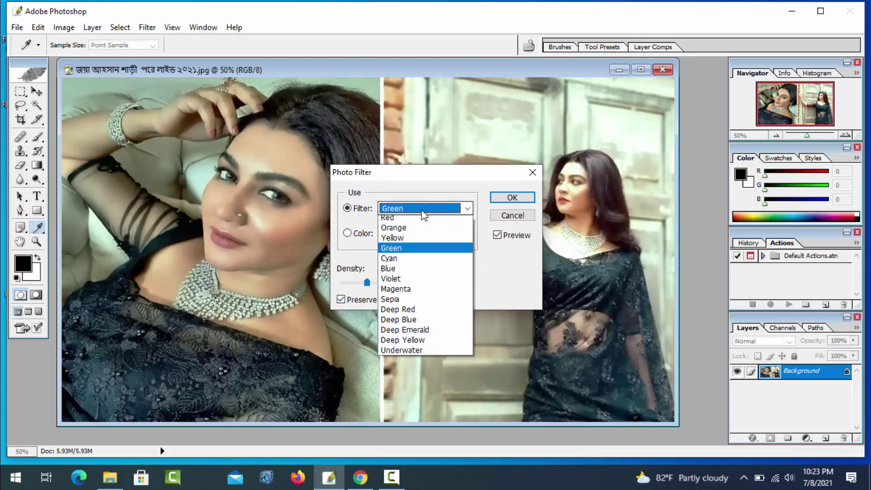
pyautogui.scroll(2, 411, 281)
pyautogui.click(408, 303)
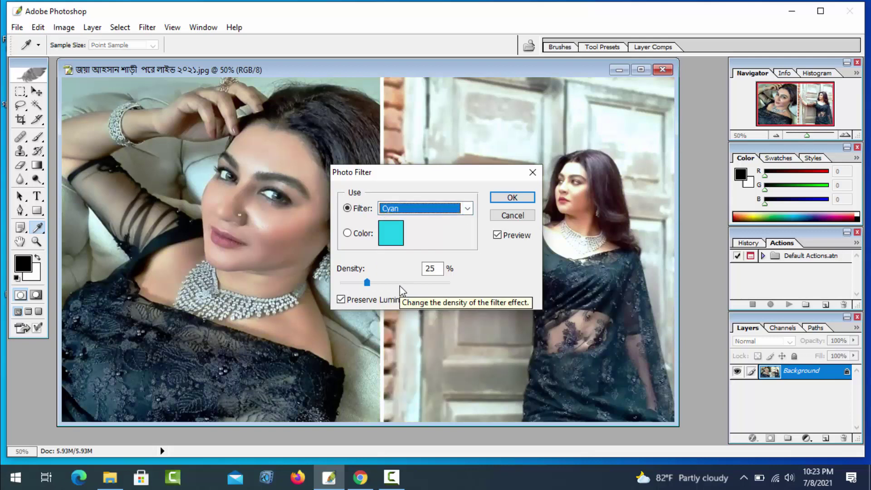
# Preview Magenta, then apply the Sepia photo filter at 25% density
pyautogui.click(466, 208)
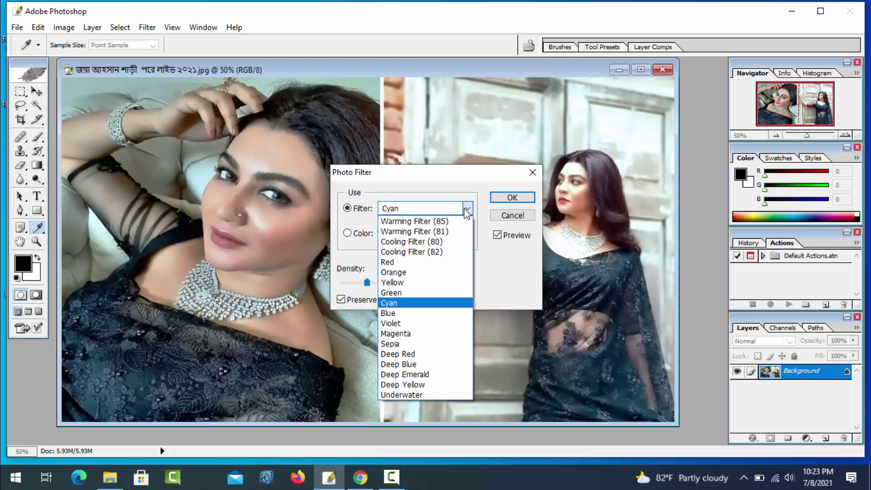
pyautogui.click(408, 334)
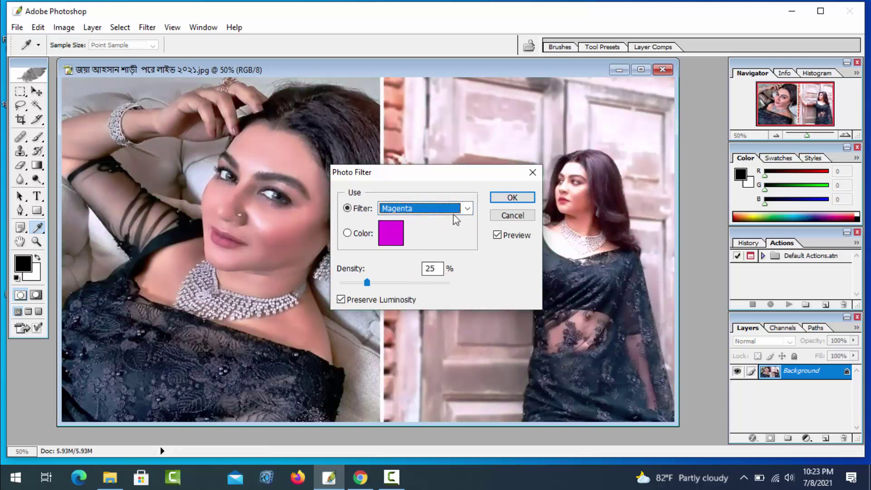
pyautogui.click(465, 212)
pyautogui.click(399, 340)
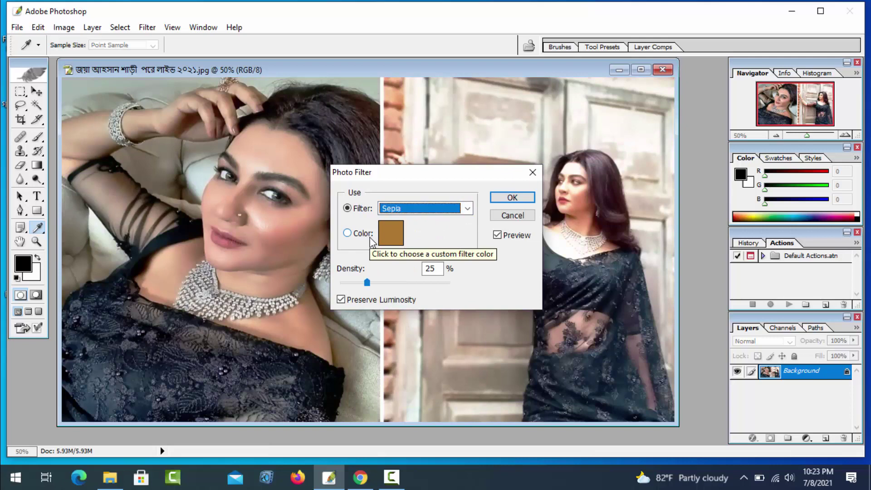
pyautogui.click(519, 200)
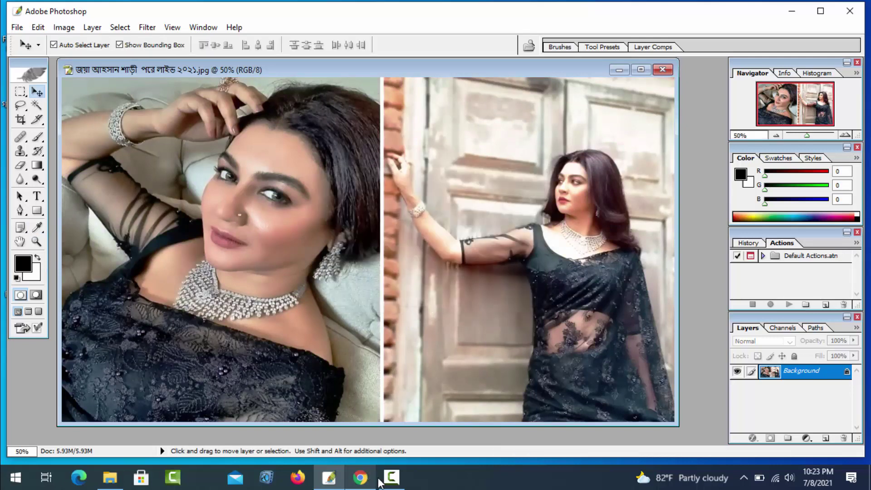
# Minimize Photoshop and refresh the Windows desktop from its context menu
pyautogui.click(389, 479)
pyautogui.click(389, 478)
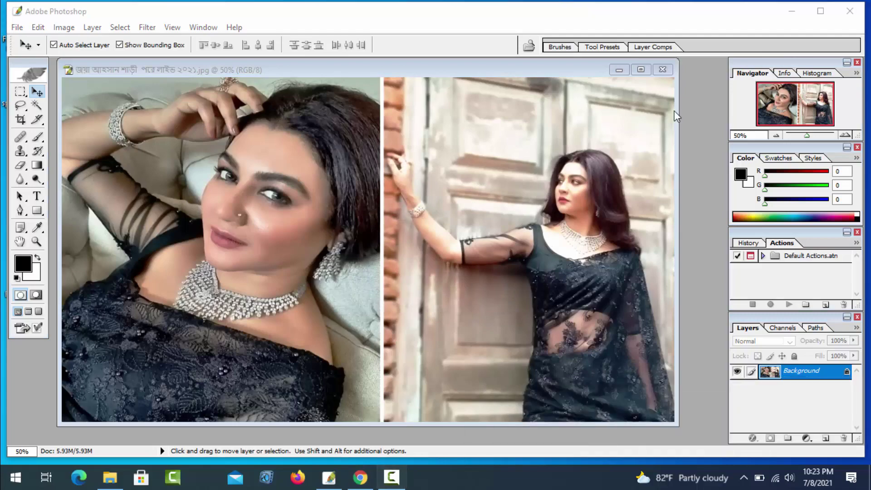
pyautogui.click(791, 11)
pyautogui.rightClick(600, 85)
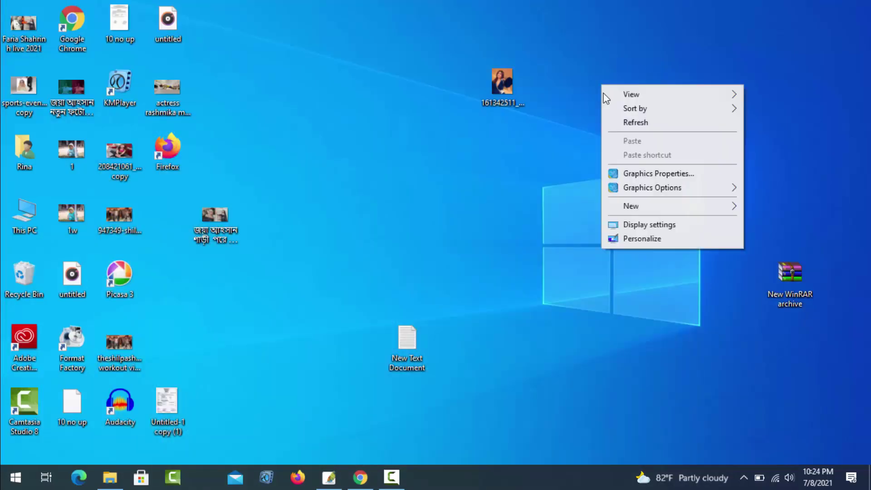
pyautogui.click(628, 122)
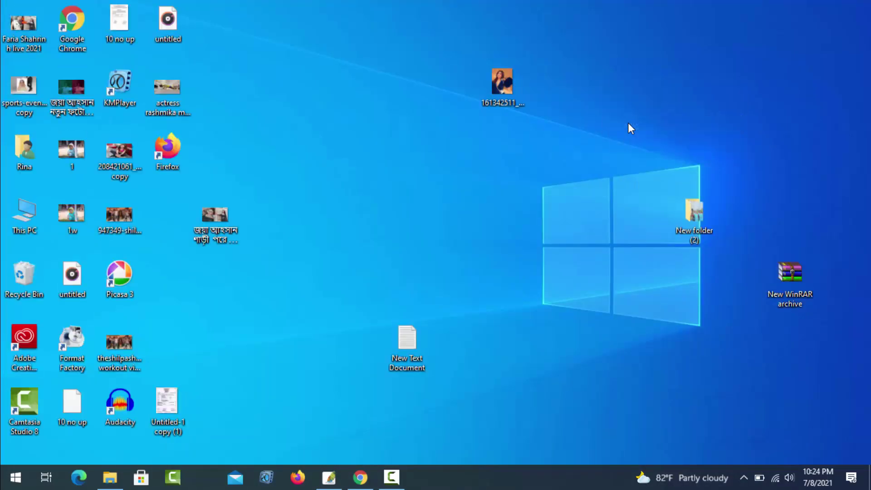